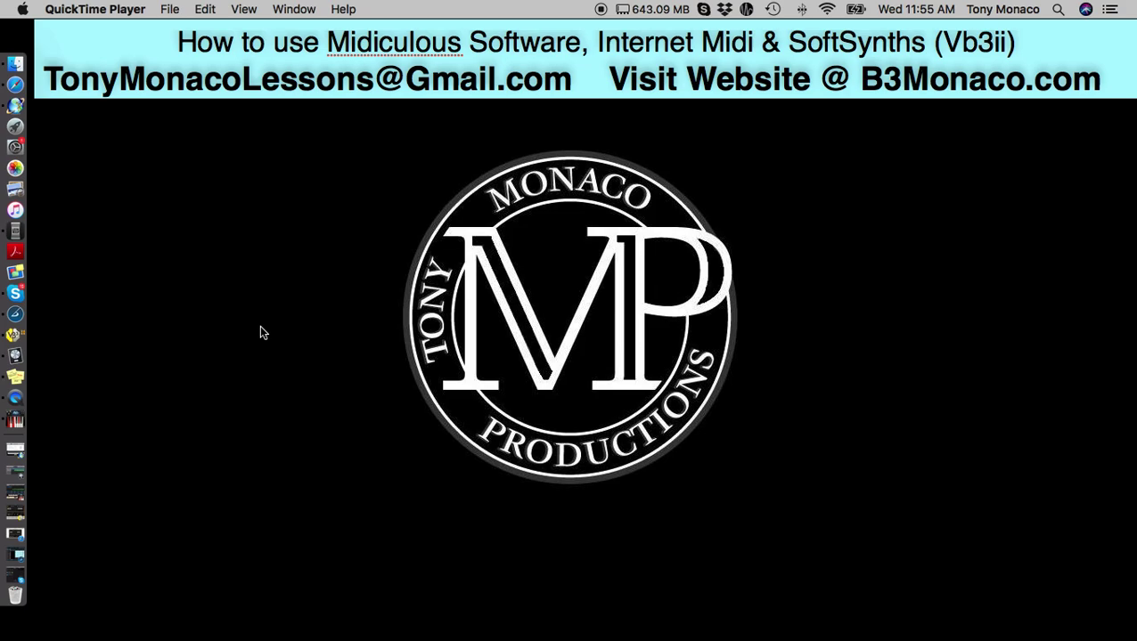
Open Skype, minimize it, and restore the Lessontest Logic project window
{"action": "left_click", "coordinate": [23, 294]}
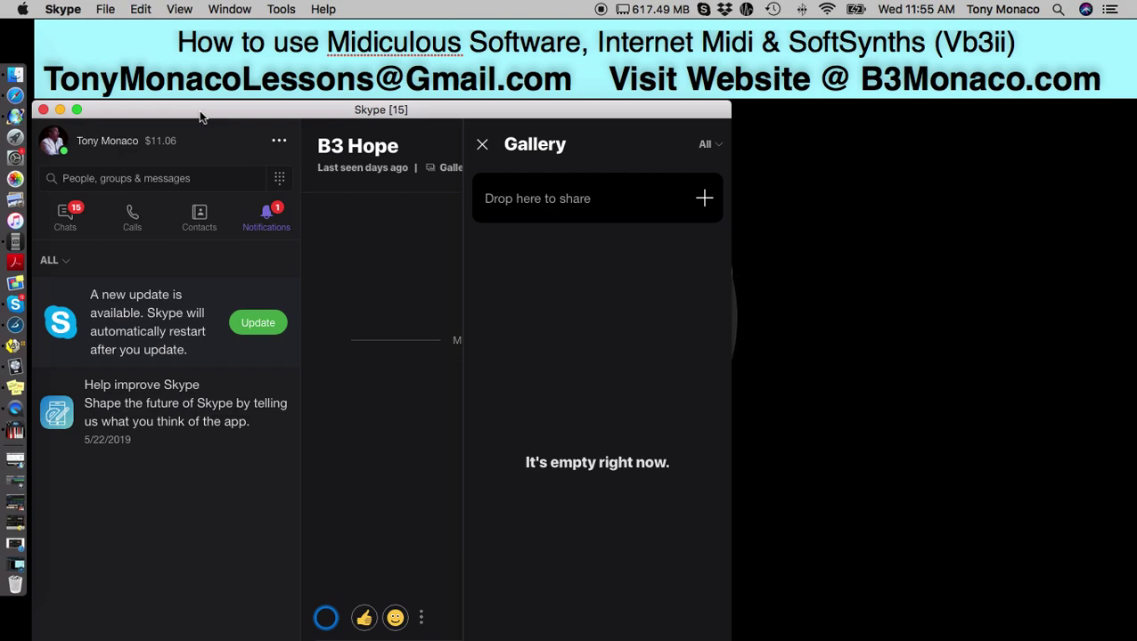
{"action": "left_click", "coordinate": [59, 111]}
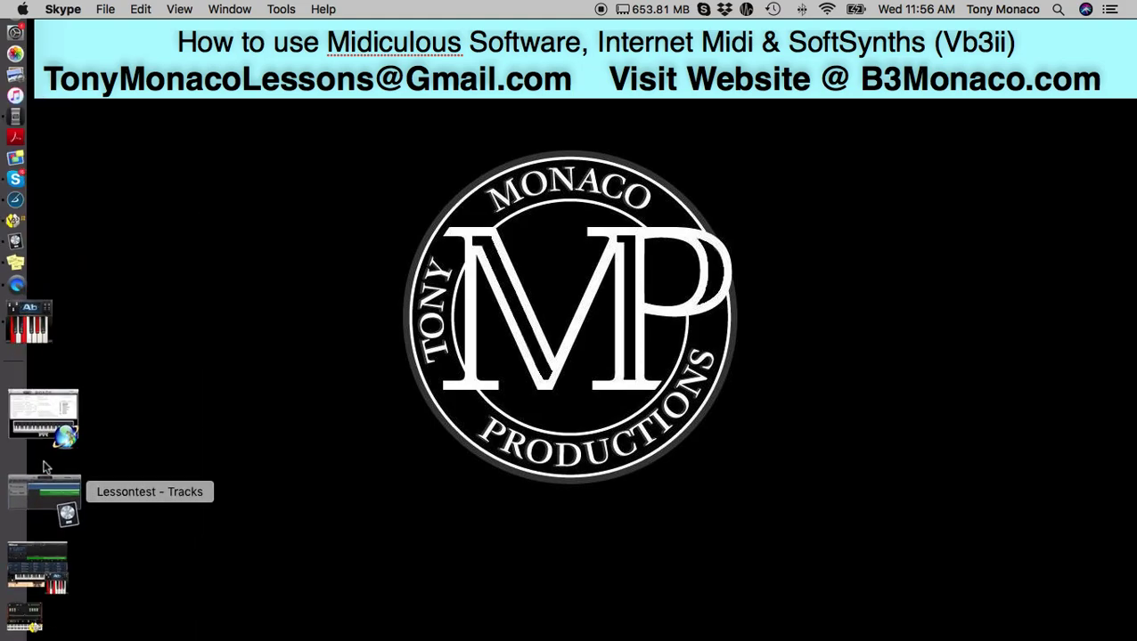
{"action": "left_click", "coordinate": [45, 469]}
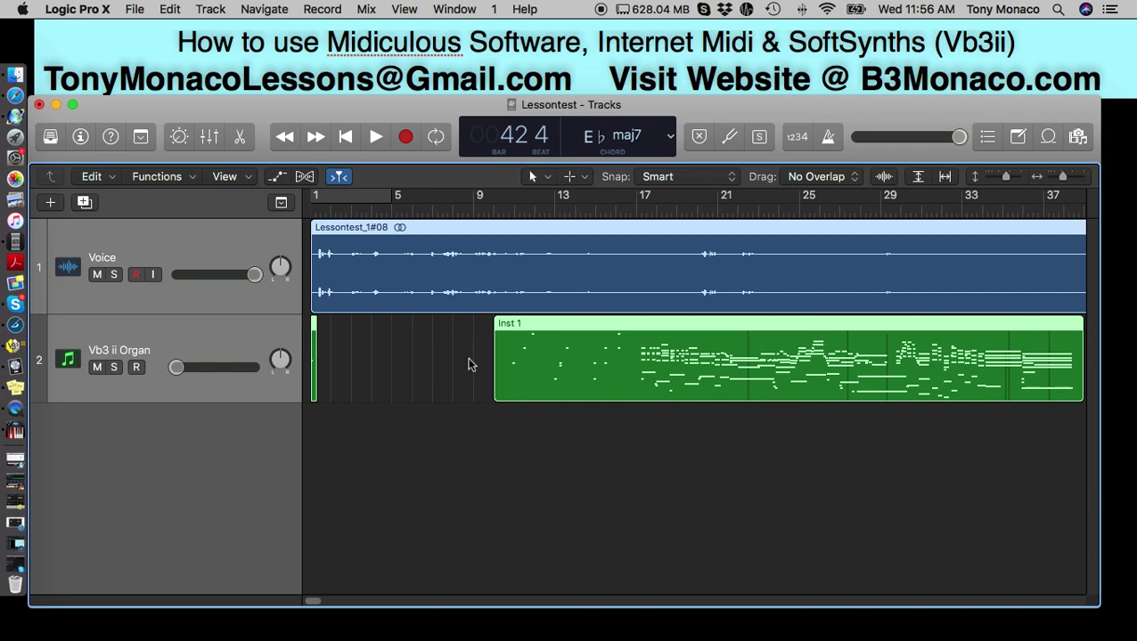
Minimize the Logic project, open MIDIculous Player, then bring Safari's VB3-II page forward
{"action": "left_click", "coordinate": [56, 105]}
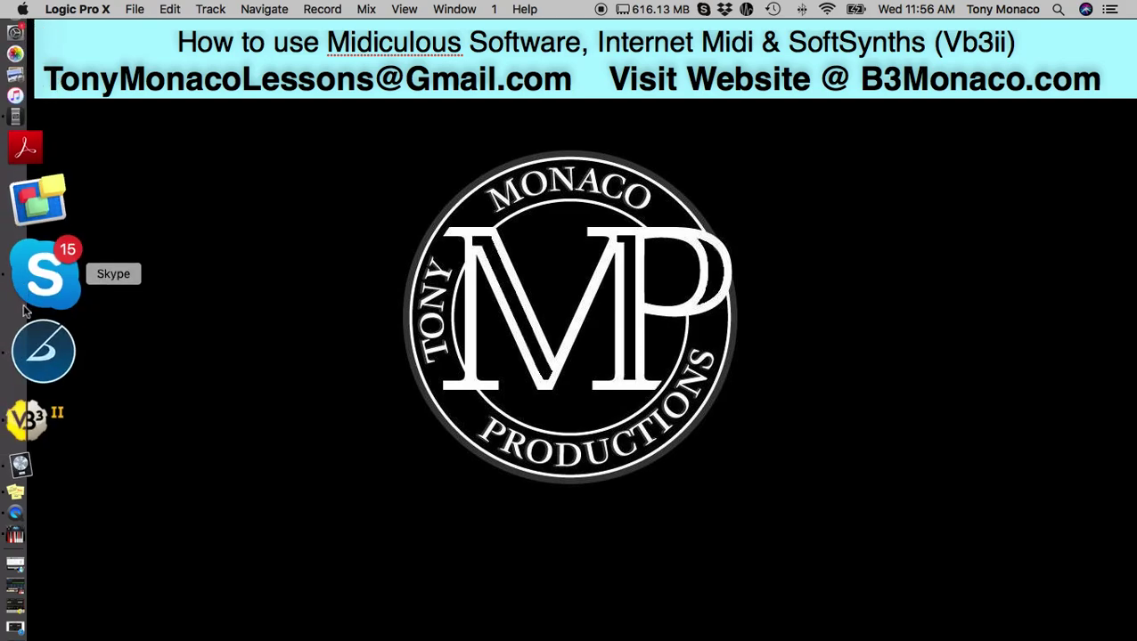
{"action": "left_click", "coordinate": [20, 425]}
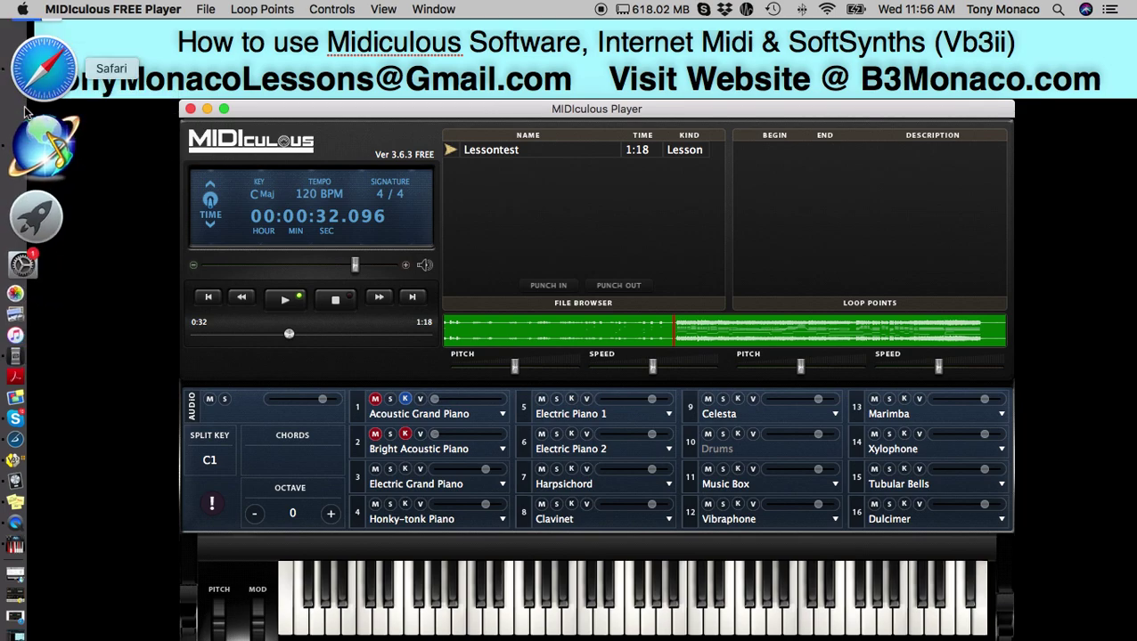
{"action": "left_click", "coordinate": [30, 103]}
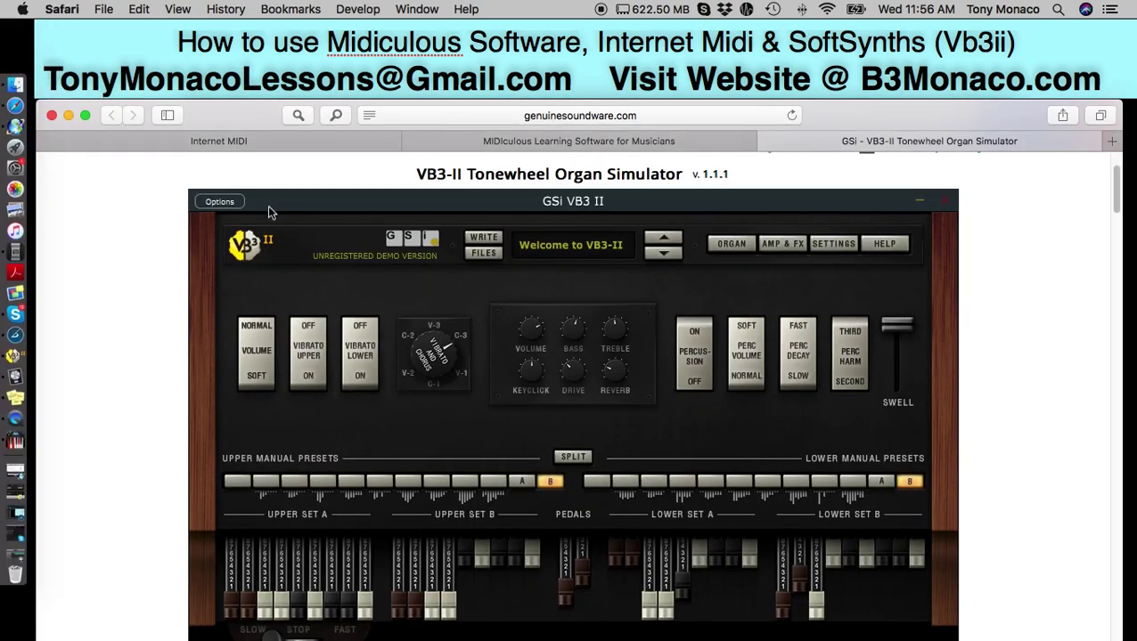
Switch Safari to the MIDIculous website tab and minimize the Safari window
{"action": "left_click", "coordinate": [531, 146]}
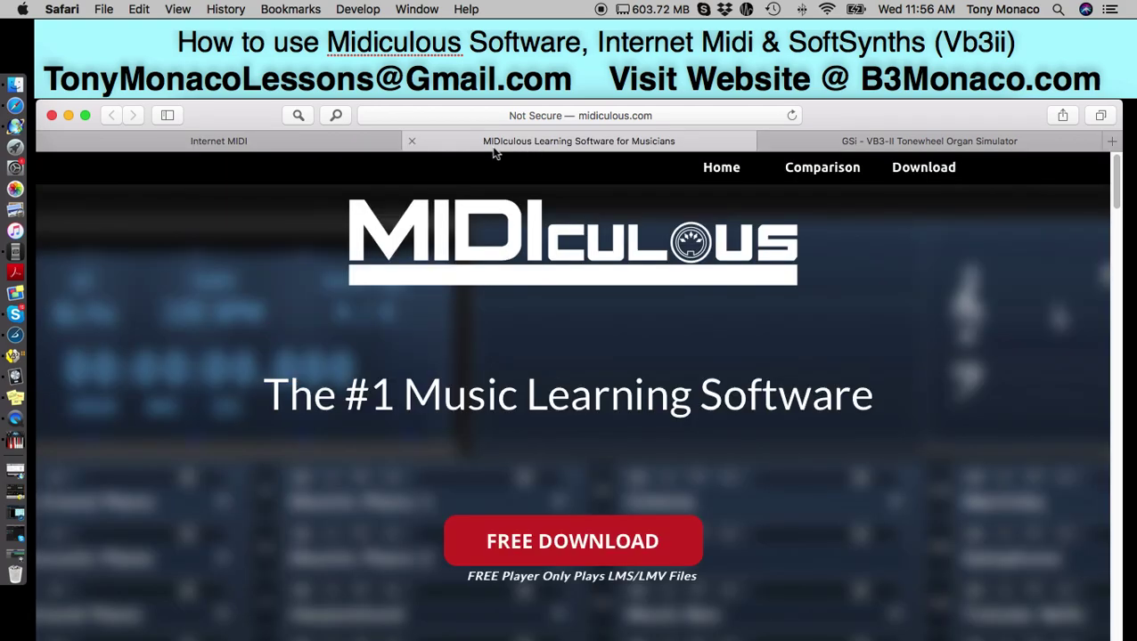
{"action": "left_click", "coordinate": [69, 117]}
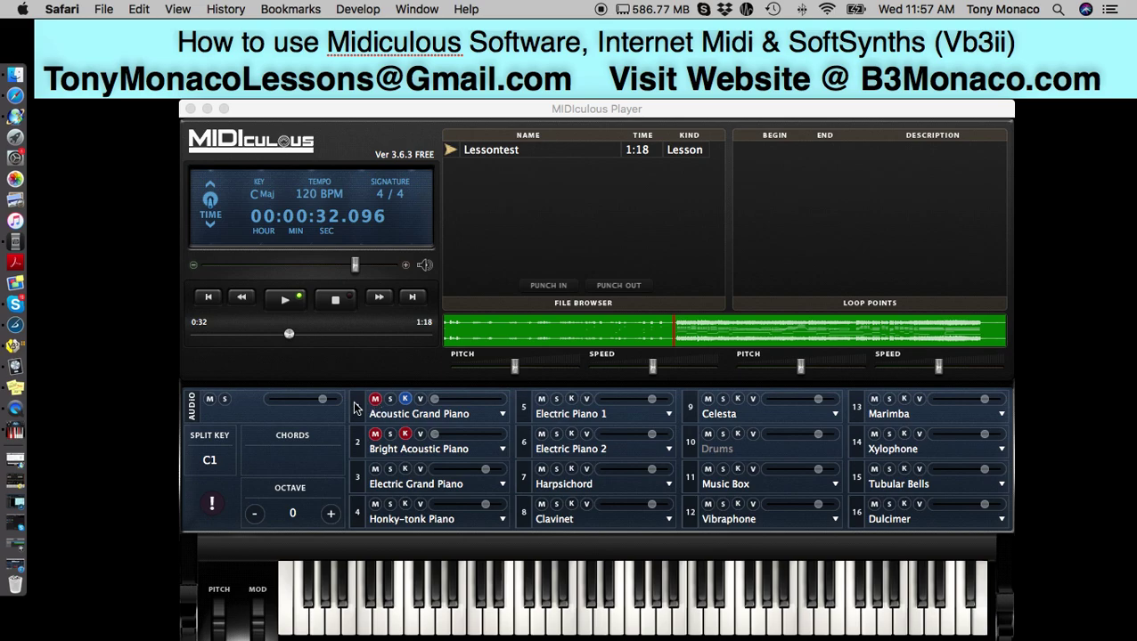
Mute Electric Grand Piano and colour channels 1–3 Blue, Red and Green
{"action": "left_click", "coordinate": [375, 474]}
{"action": "left_click", "coordinate": [375, 473]}
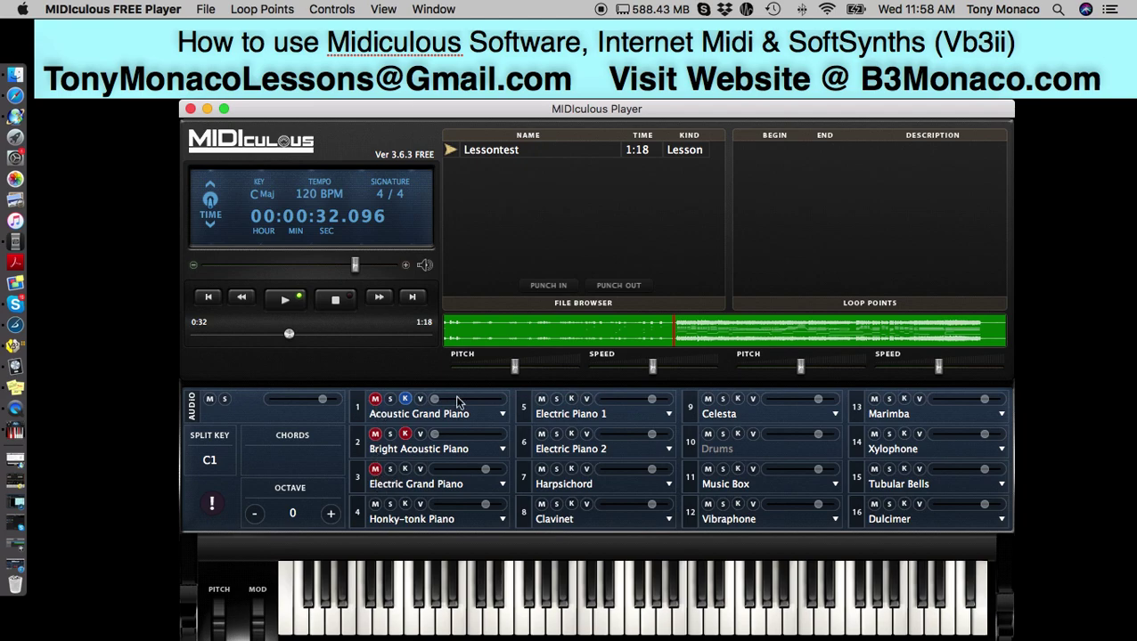
{"action": "left_click", "coordinate": [406, 400]}
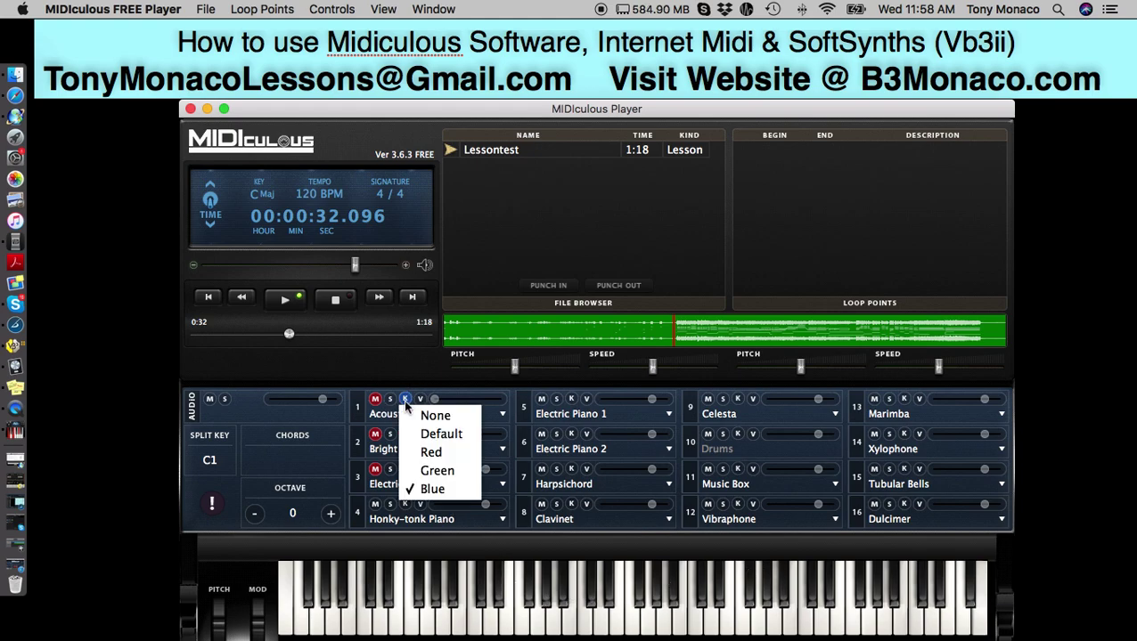
{"action": "left_click", "coordinate": [442, 490]}
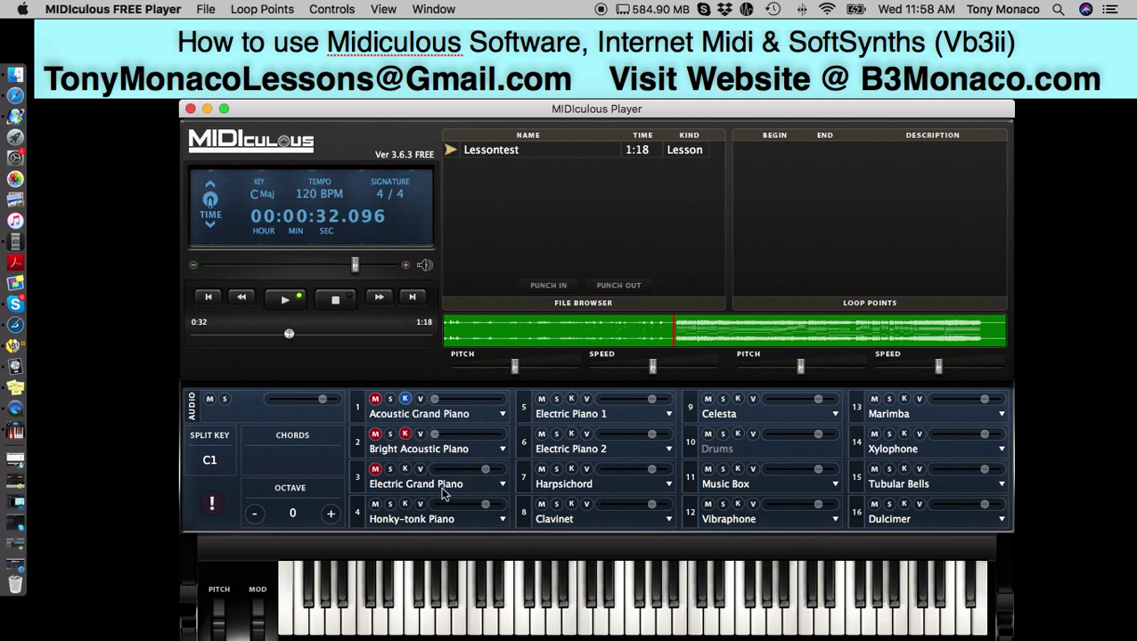
{"action": "left_click", "coordinate": [405, 436]}
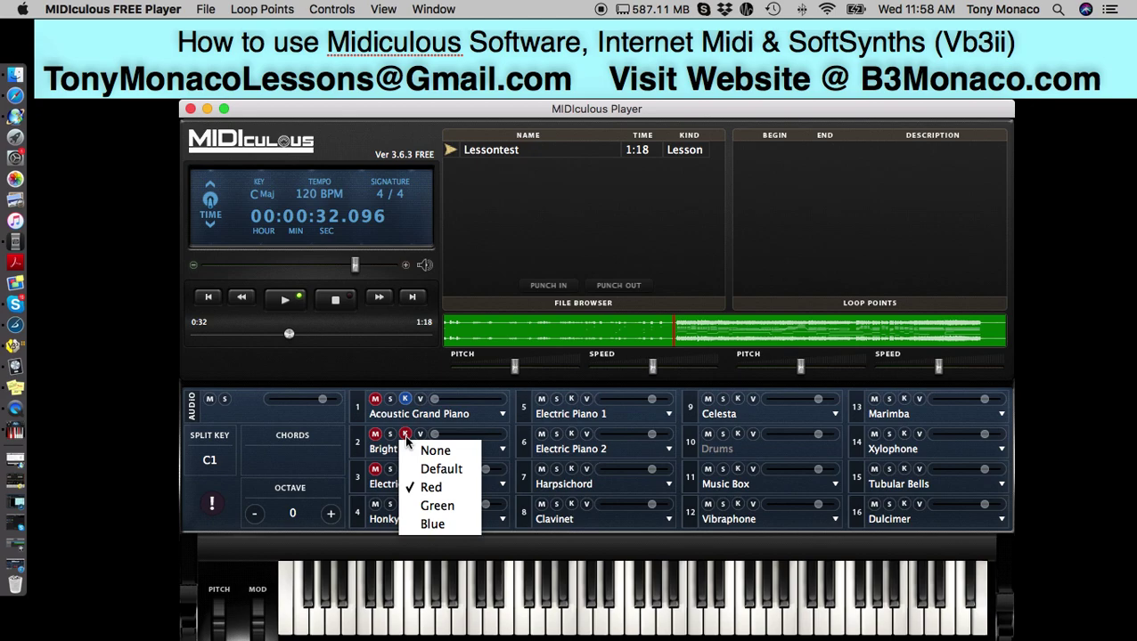
{"action": "left_click", "coordinate": [434, 488]}
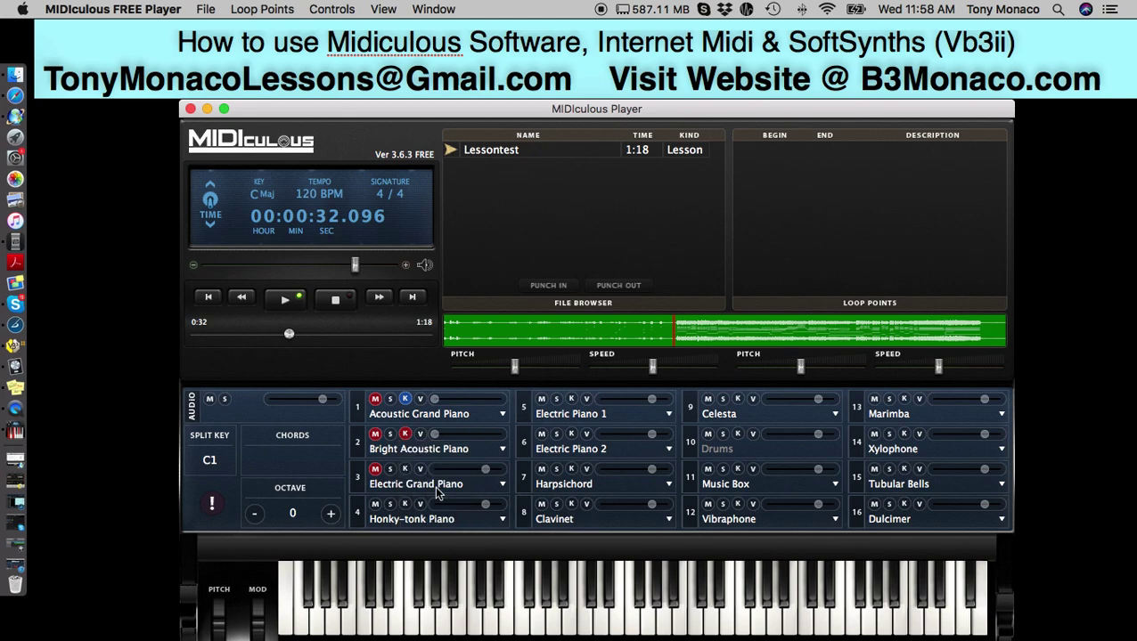
{"action": "left_click", "coordinate": [408, 471]}
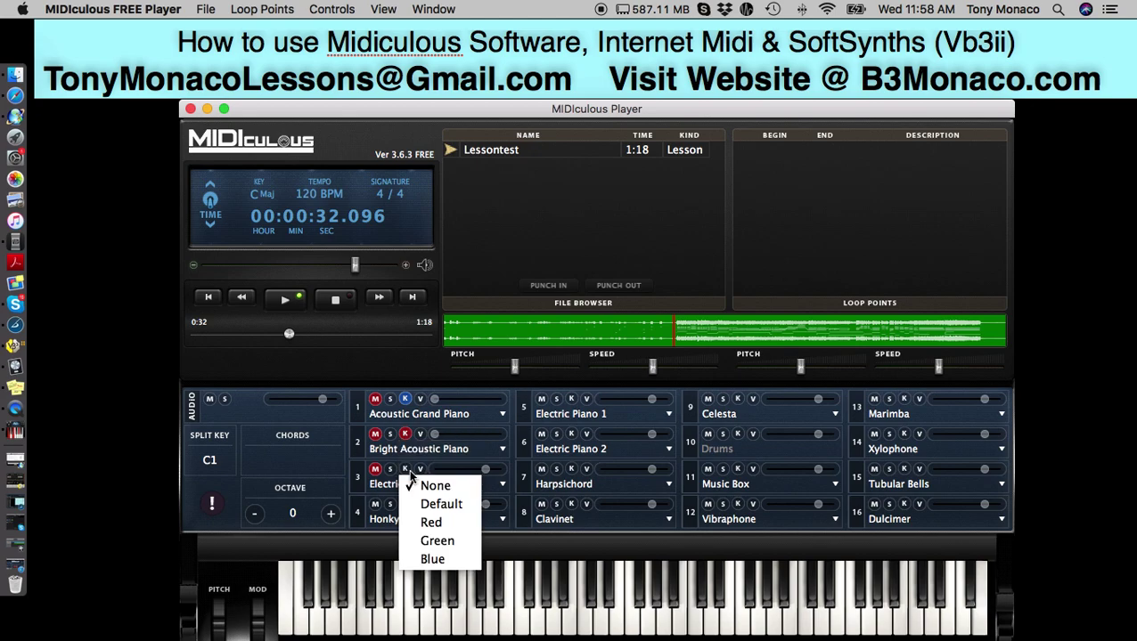
{"action": "left_click", "coordinate": [433, 545]}
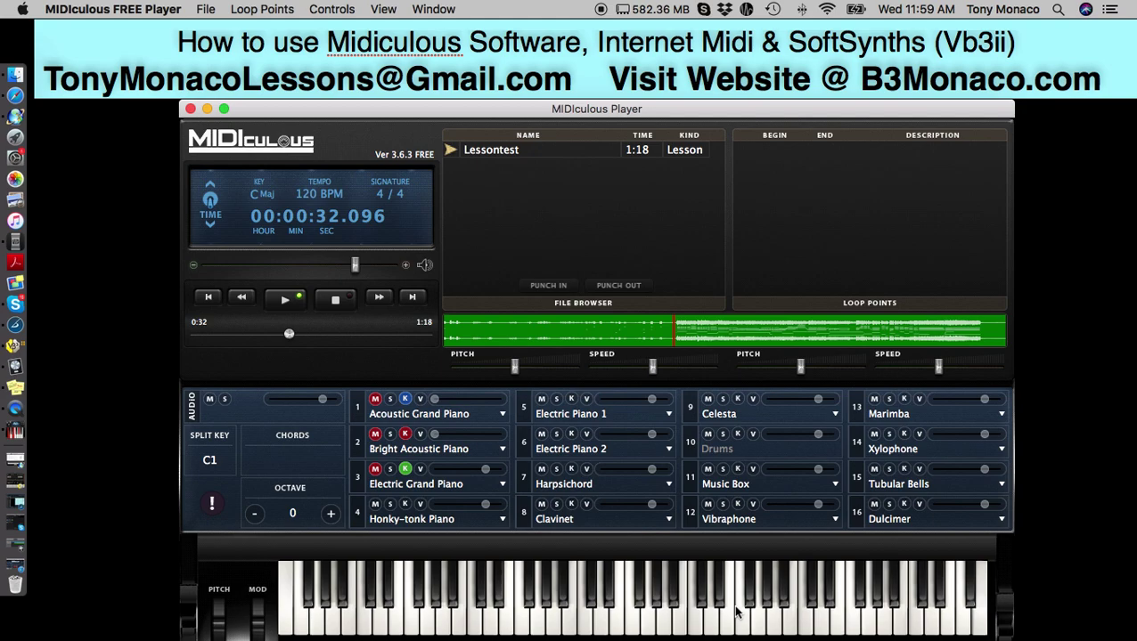
Play Lessontest to about 00:00:49, then stop it back at 00:00:00.000
{"action": "left_click", "coordinate": [284, 300]}
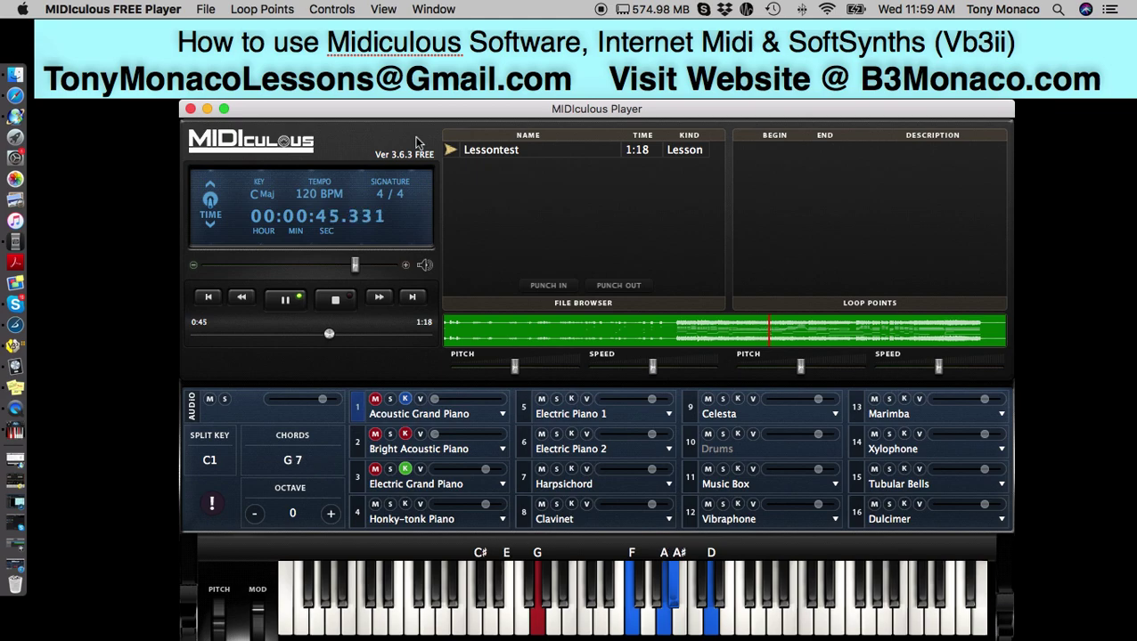
{"action": "left_click", "coordinate": [337, 302]}
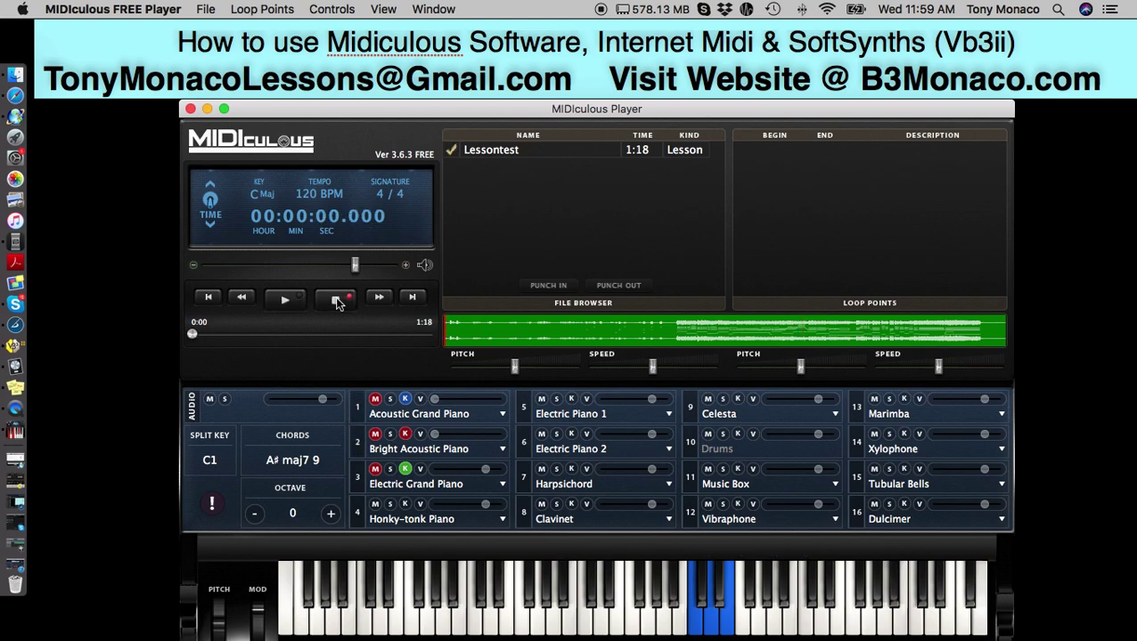
Minimize MIDIculous Player and launch Internet MIDI from the Dock
{"action": "left_click", "coordinate": [207, 110]}
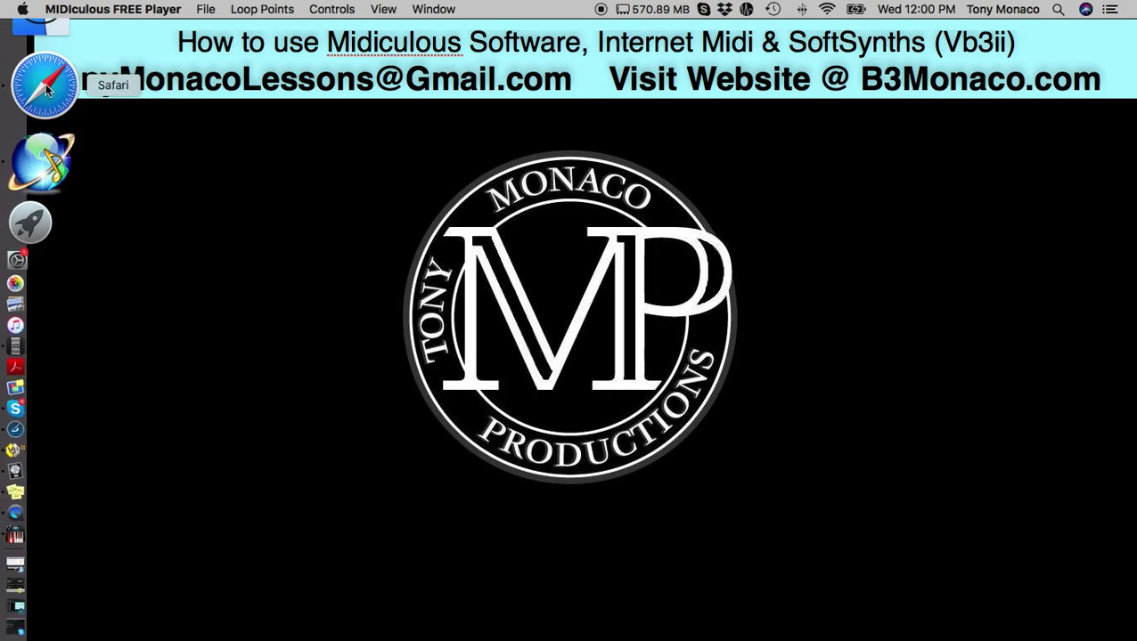
{"action": "left_click", "coordinate": [43, 105]}
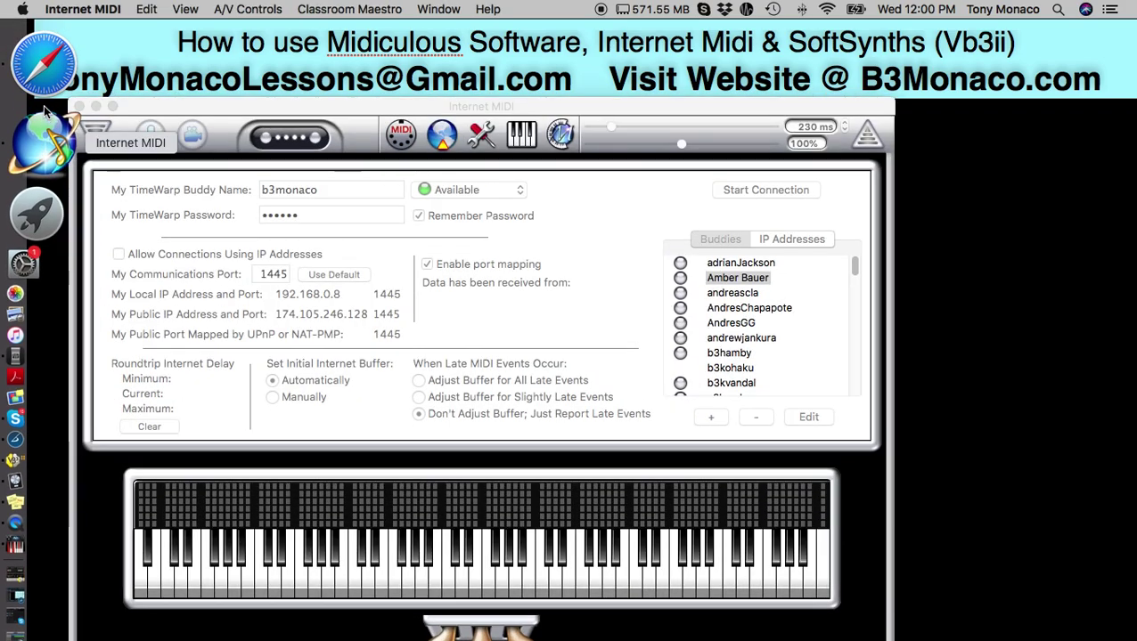
Activate the Internet MIDI window, then return to Safari's midiculous.com page
{"action": "left_click", "coordinate": [310, 102]}
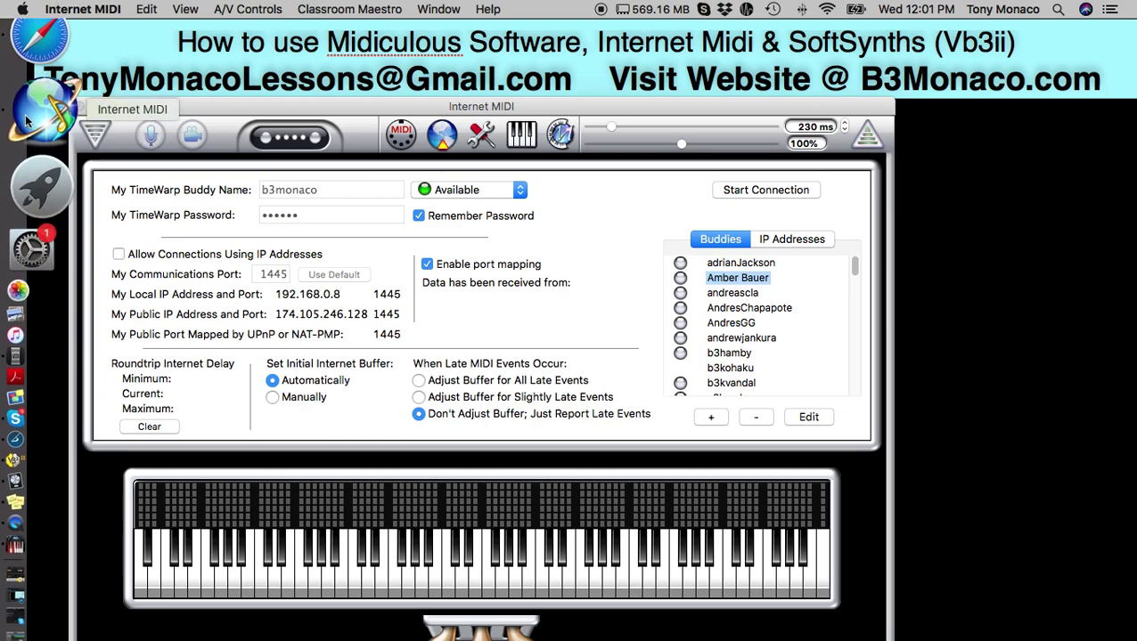
{"action": "left_click", "coordinate": [33, 84]}
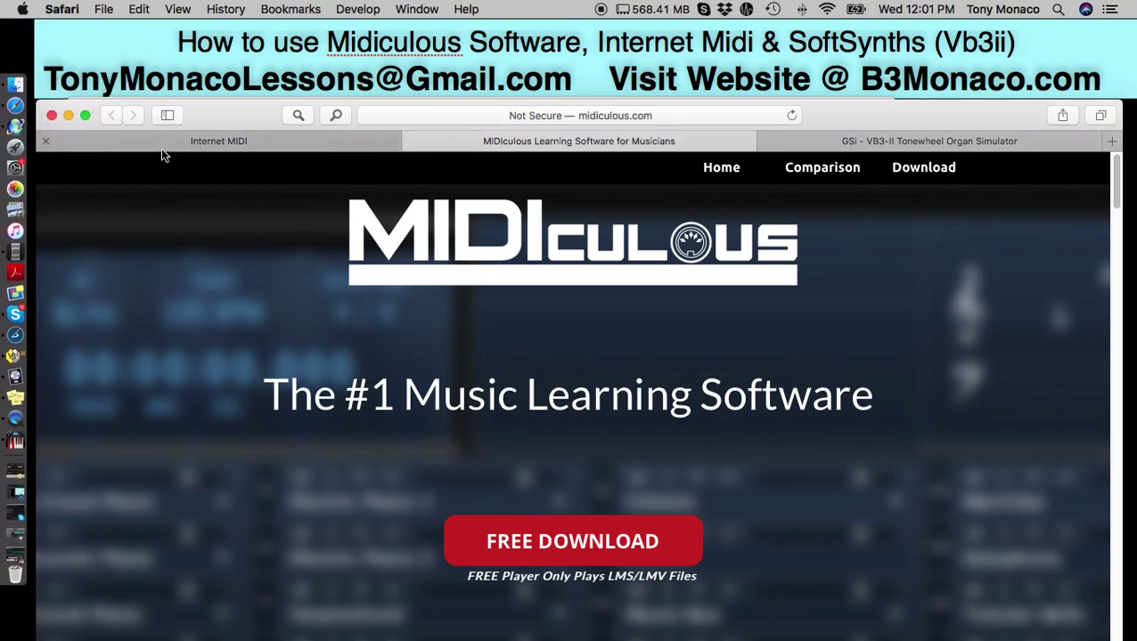
Switch Safari through the Internet MIDI tab to the GSi VB3-II Tonewheel Organ Simulator tab
{"action": "left_click", "coordinate": [161, 148]}
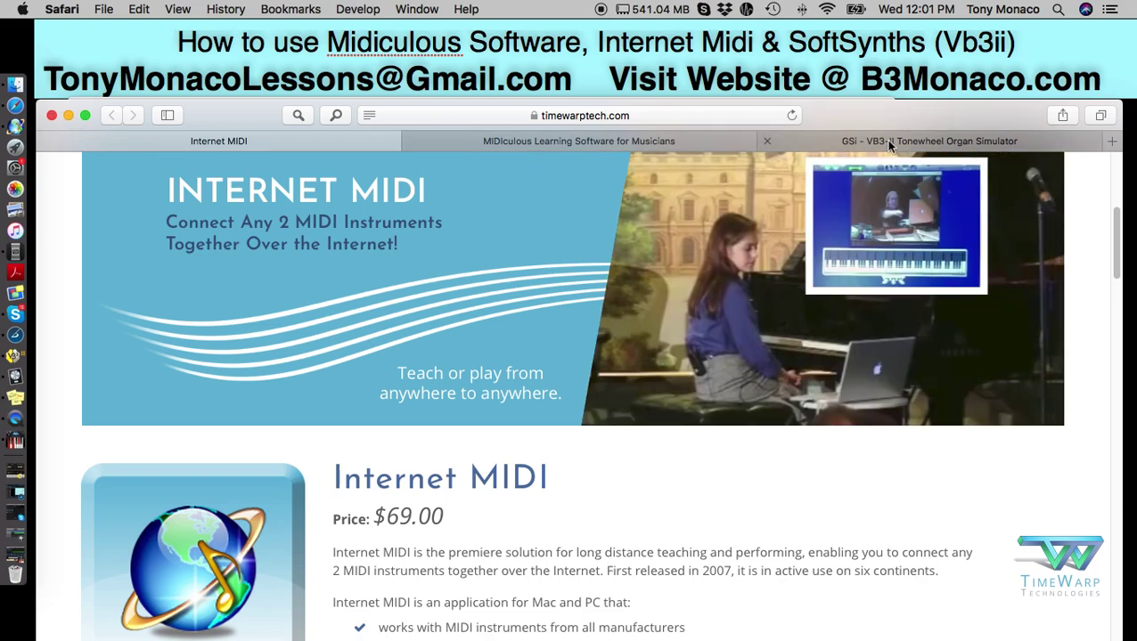
{"action": "left_click", "coordinate": [888, 143]}
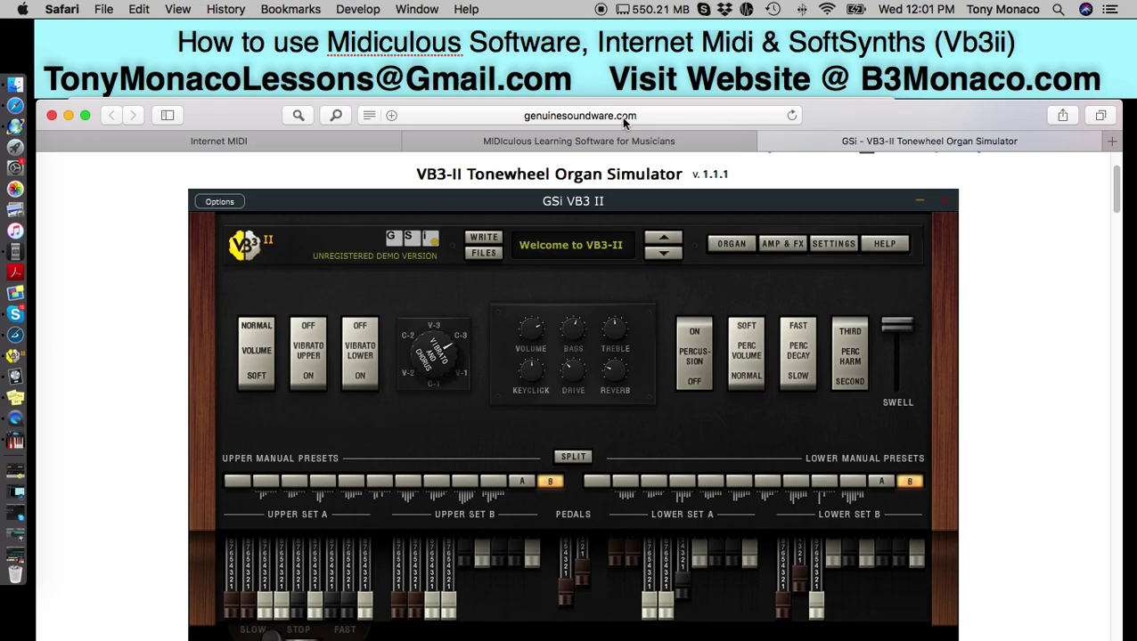
Minimize Safari, launch the VB3-II organ, reposition it, and switch PERCUSSION on
{"action": "left_click", "coordinate": [70, 118]}
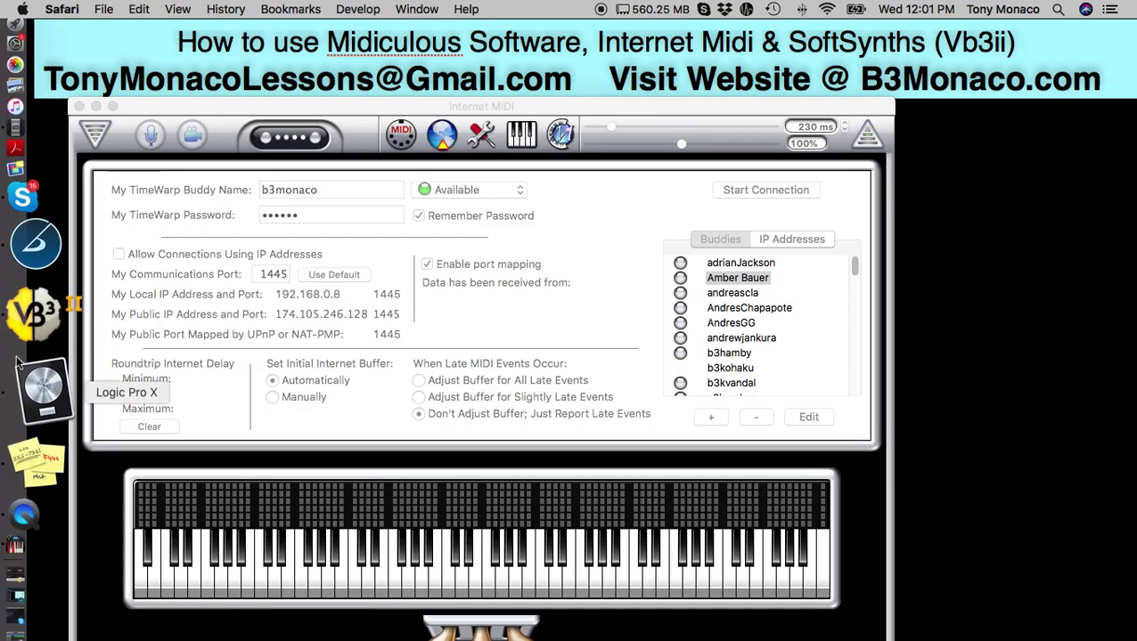
{"action": "left_click", "coordinate": [33, 320]}
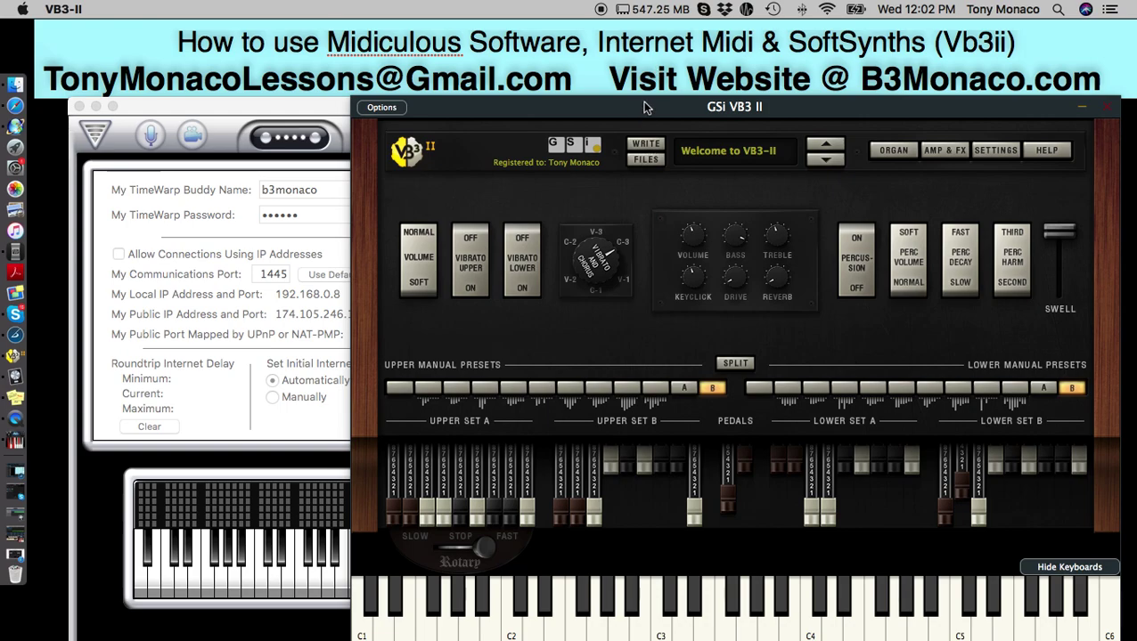
{"action": "left_click_drag", "start_coordinate": [643, 112], "coordinate": [643, 6]}
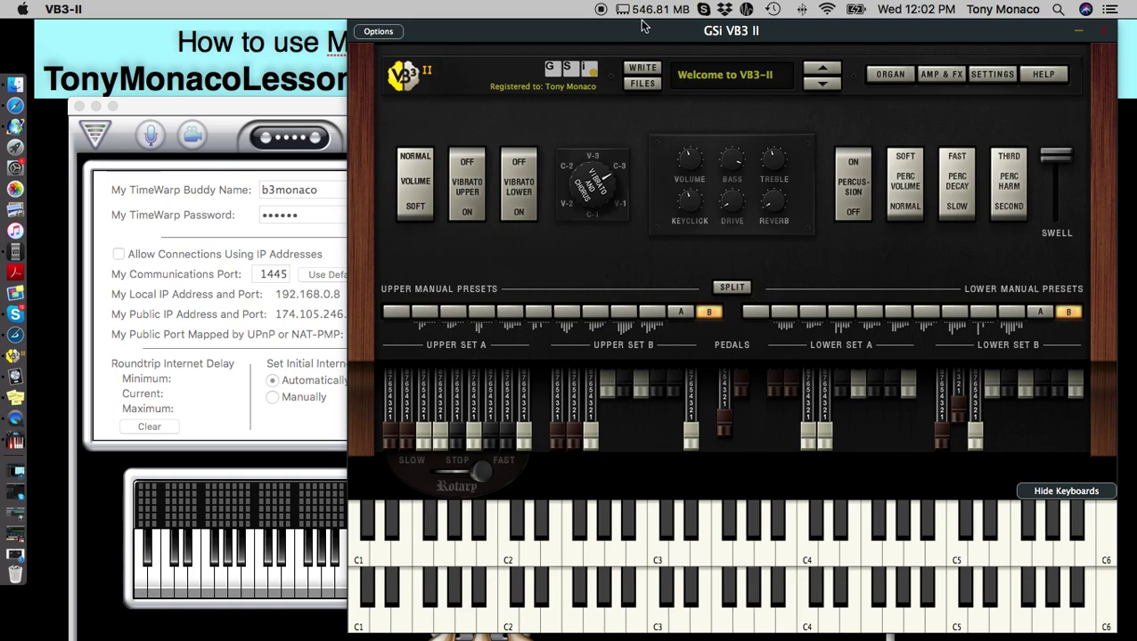
{"action": "left_click_drag", "start_coordinate": [645, 46], "coordinate": [684, 118]}
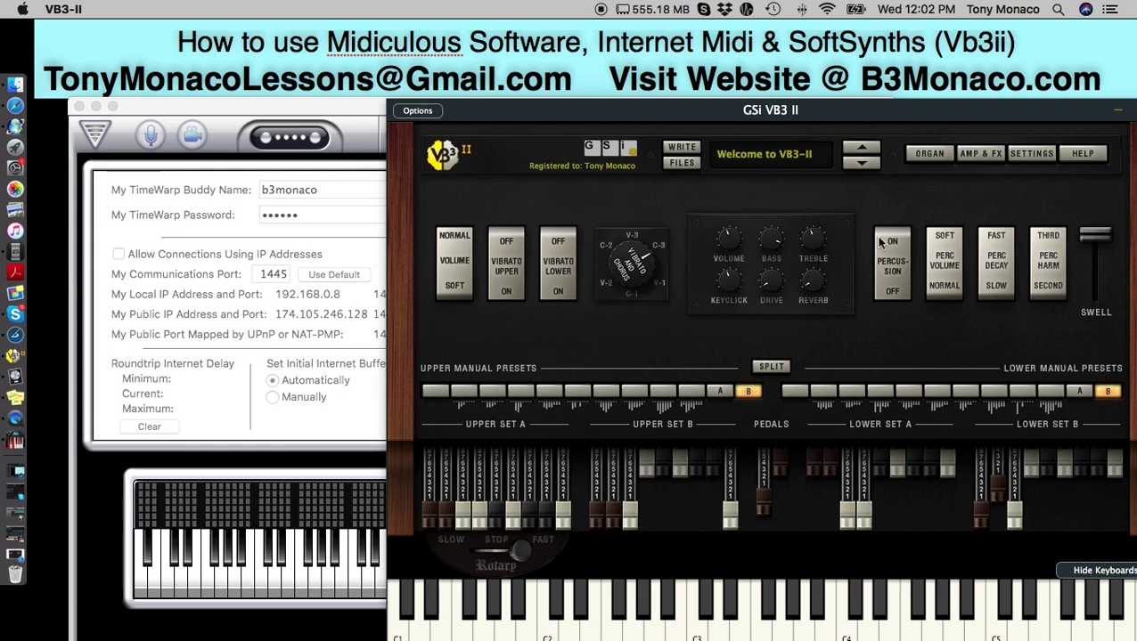
{"action": "left_click", "coordinate": [892, 260]}
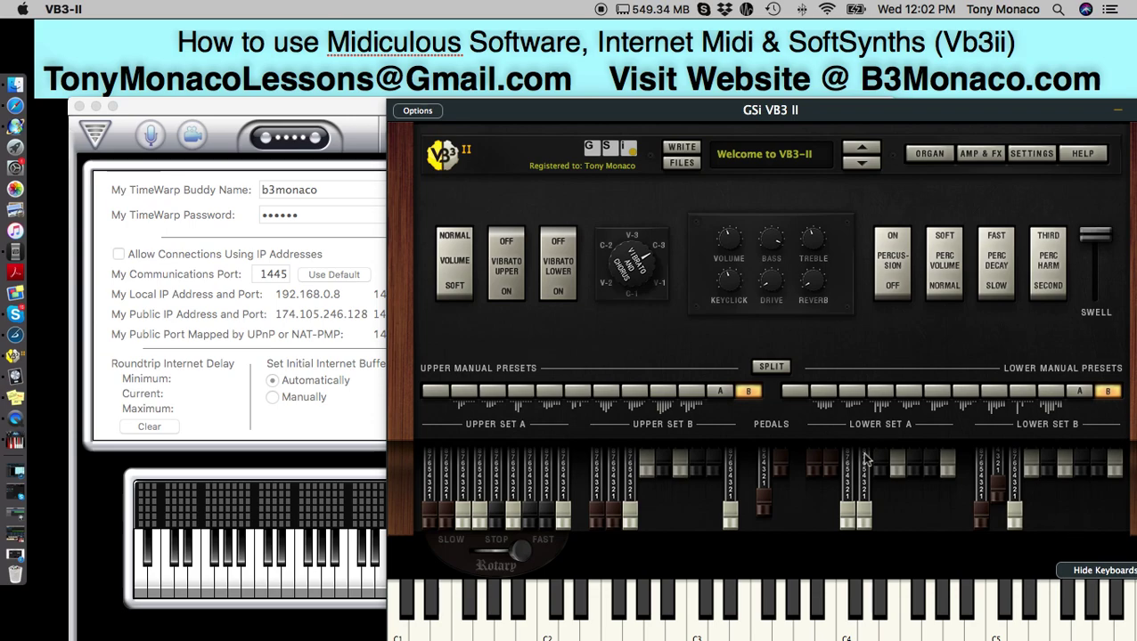
{"action": "left_click", "coordinate": [287, 108]}
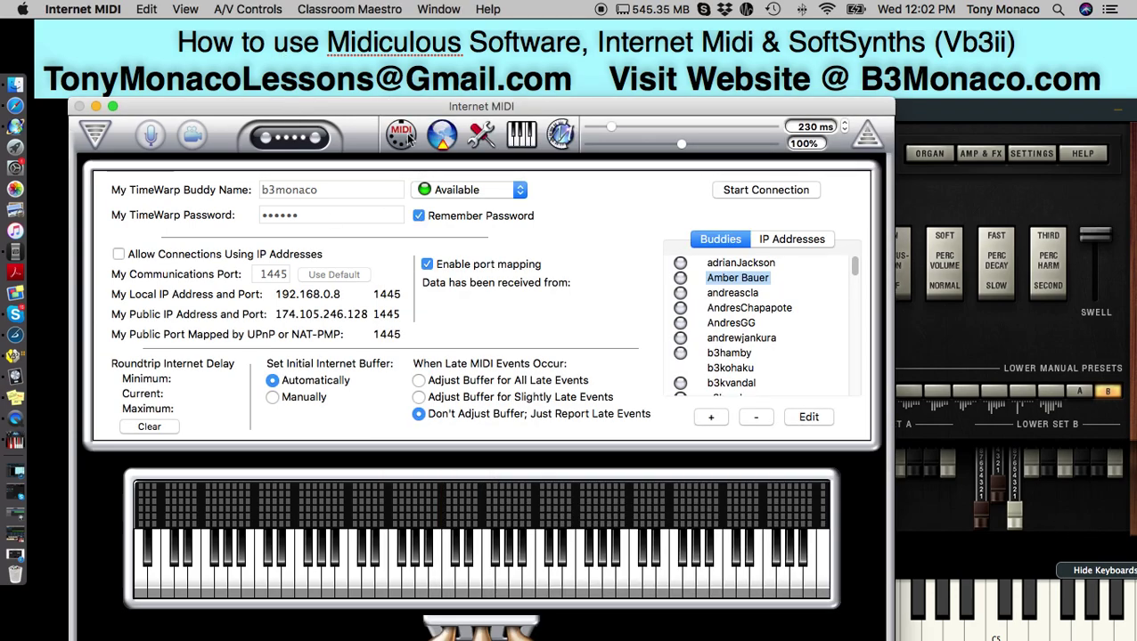
Show Internet MIDI's Local Keyboard MIDI Setup, outputting to IAC Bus 1, then raise the organ
{"action": "left_click", "coordinate": [402, 134]}
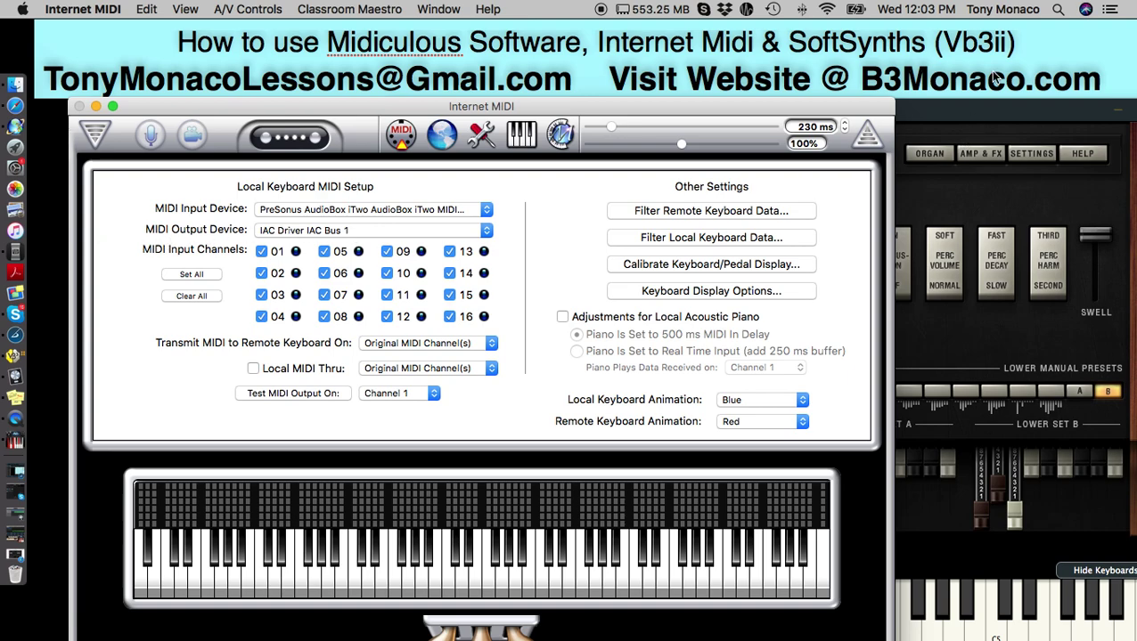
{"action": "left_click", "coordinate": [934, 111]}
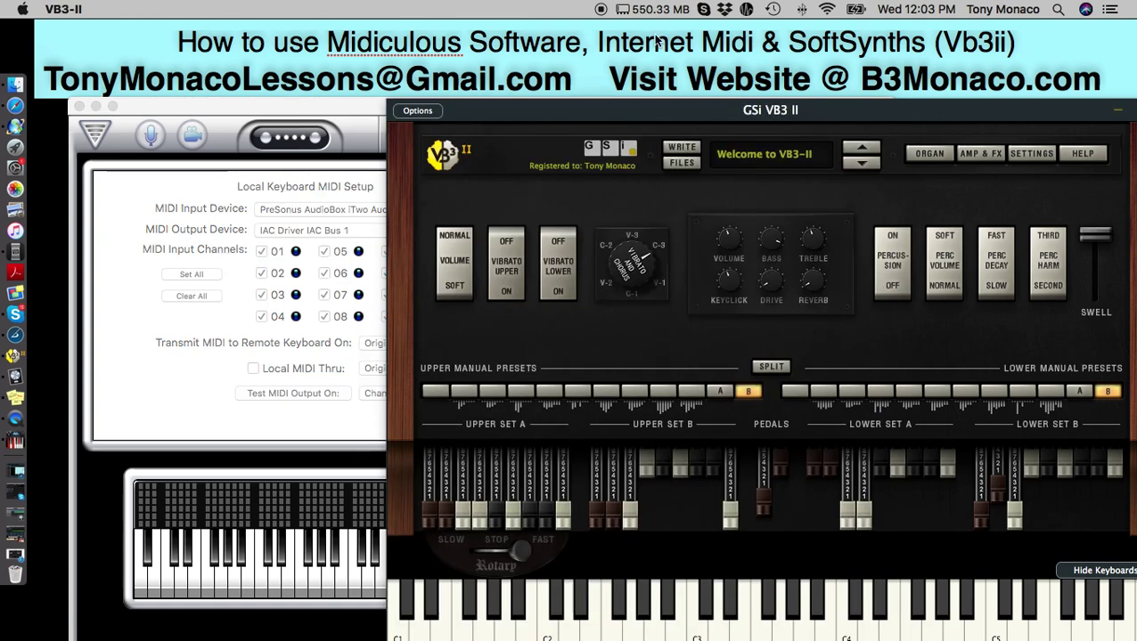
Nudge the VB3-II window left, then minimize it and the Internet MIDI window
{"action": "left_click_drag", "start_coordinate": [626, 103], "coordinate": [565, 108]}
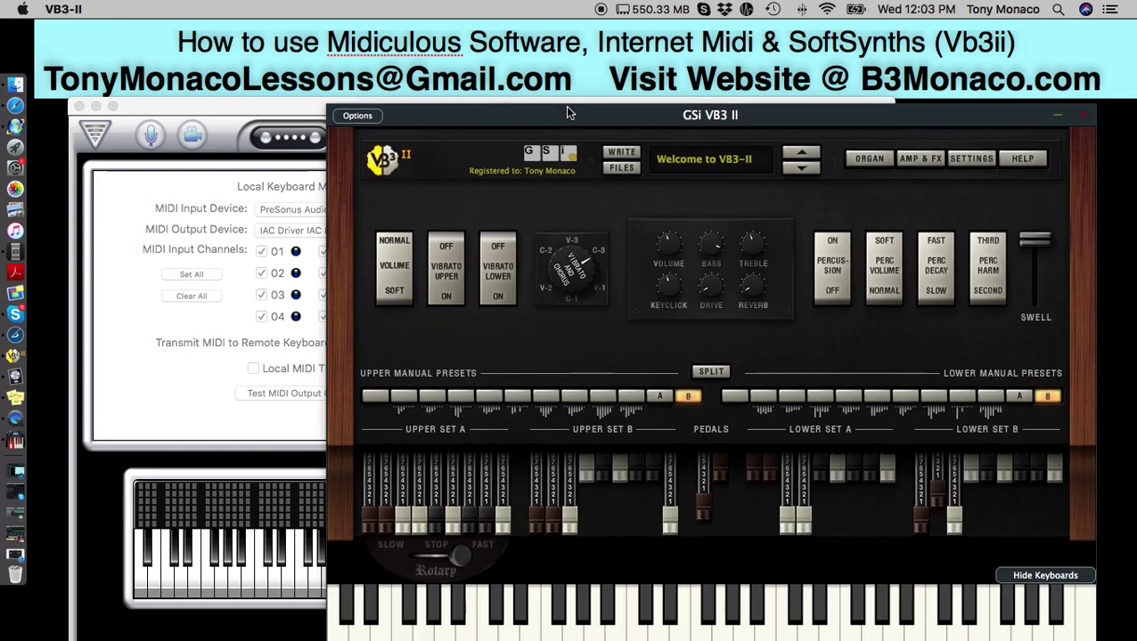
{"action": "left_click", "coordinate": [1056, 120]}
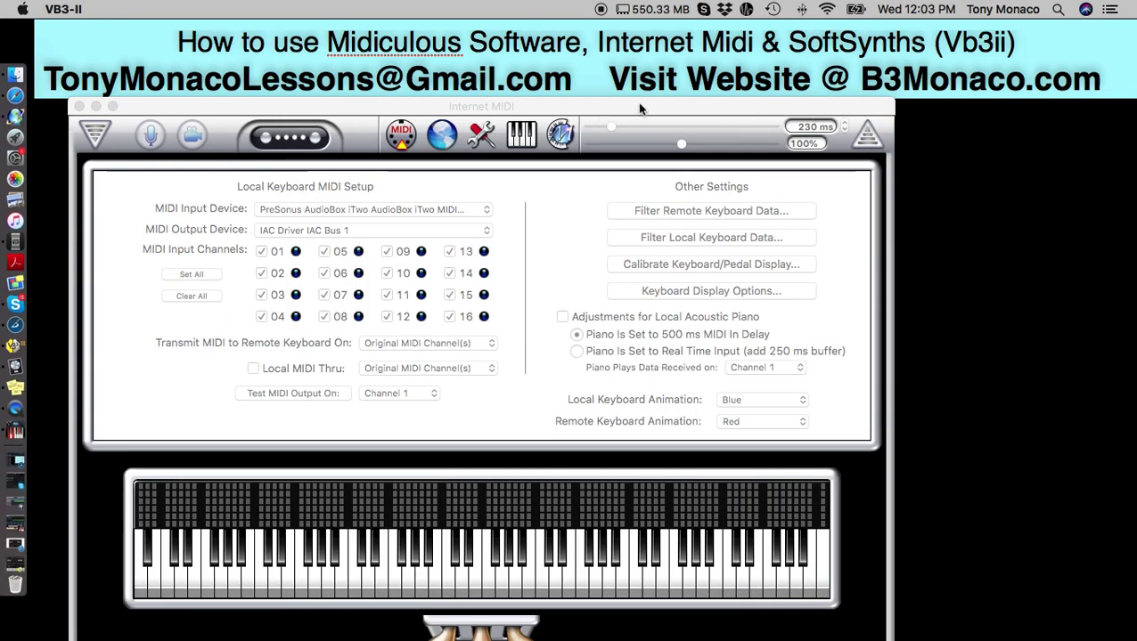
{"action": "left_click", "coordinate": [95, 106]}
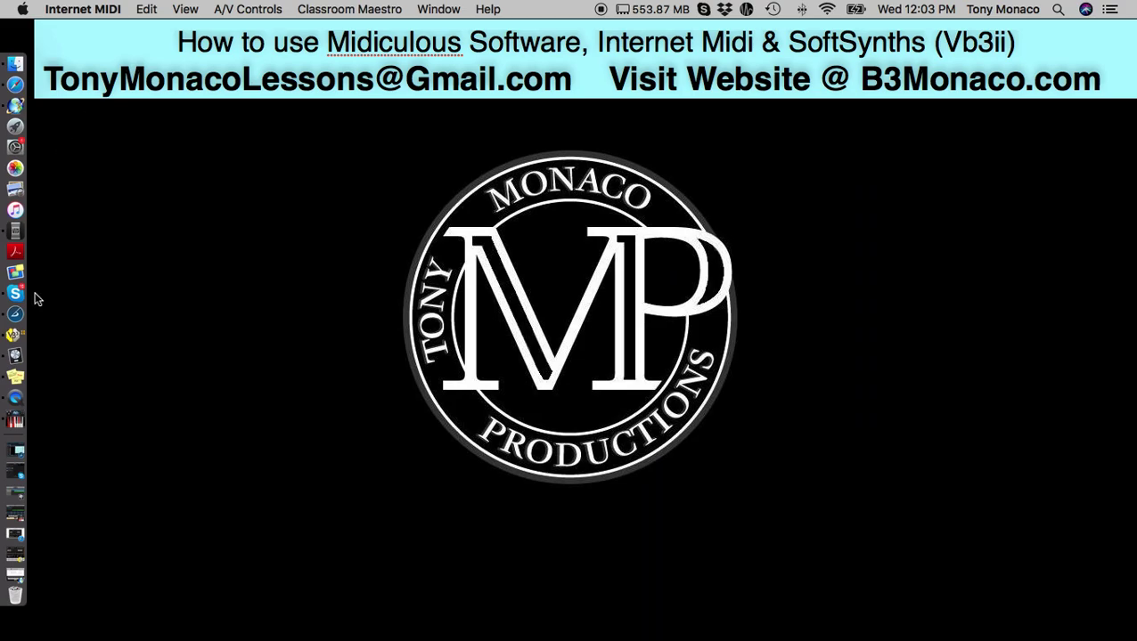
Launch iReal Pro from the Dock so the Sunny (Rock Pop) chord chart is shown
{"action": "left_click", "coordinate": [24, 318]}
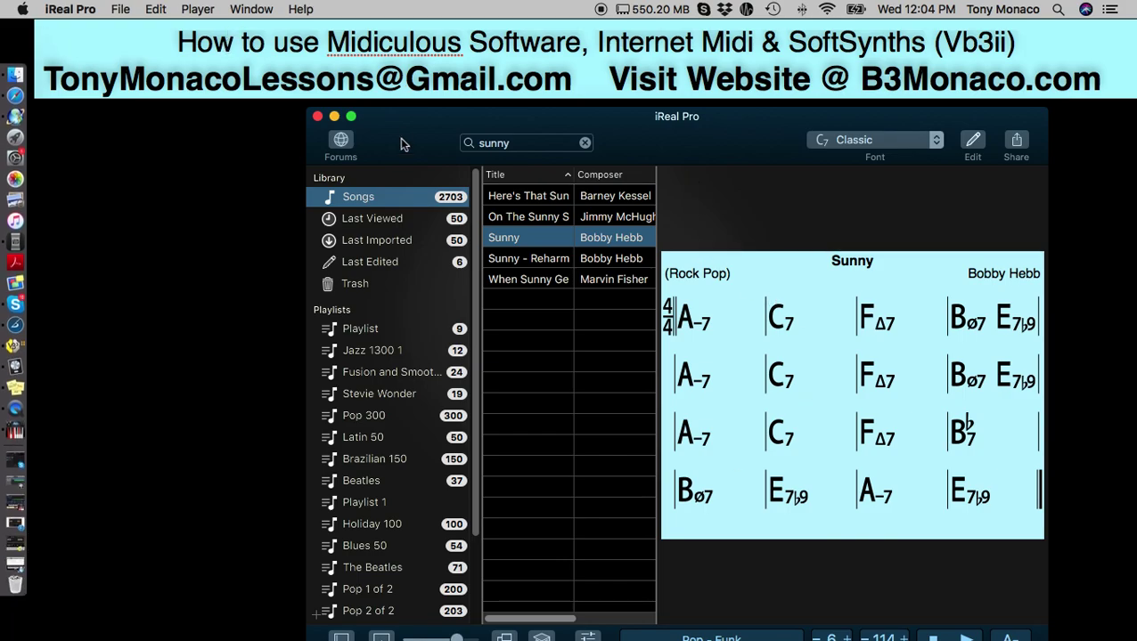
In the mixer, turn the Jazz Guitar and Electric Bass volumes down to minimum
{"action": "left_click_drag", "start_coordinate": [402, 121], "coordinate": [401, 114]}
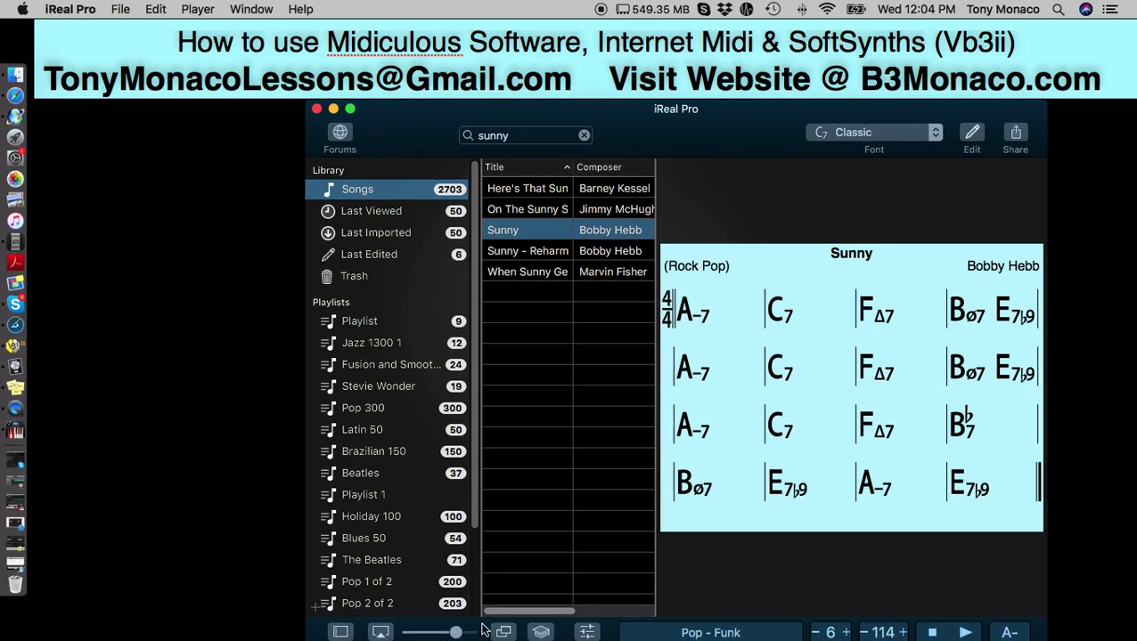
{"action": "left_click", "coordinate": [595, 634]}
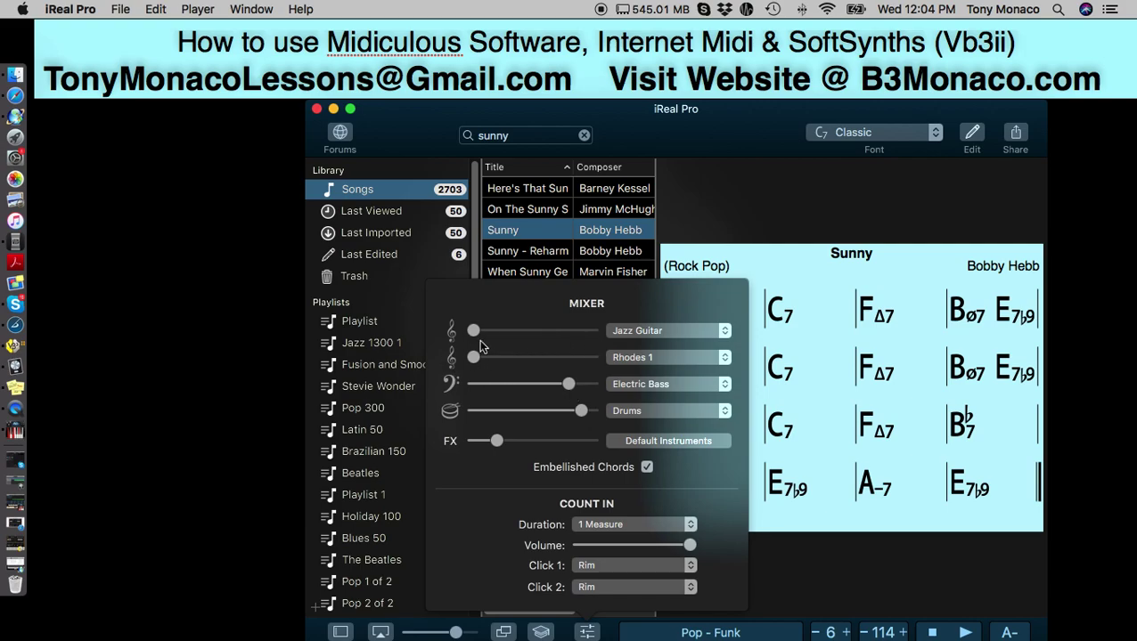
{"action": "mouse_move", "coordinate": [477, 329]}
{"action": "left_mouse_down"}
{"action": "mouse_move", "coordinate": [583, 333]}
{"action": "mouse_move", "coordinate": [473, 331]}
{"action": "left_mouse_up"}
{"action": "left_click_drag", "start_coordinate": [567, 384], "coordinate": [390, 388]}
{"action": "left_click", "coordinate": [762, 225]}
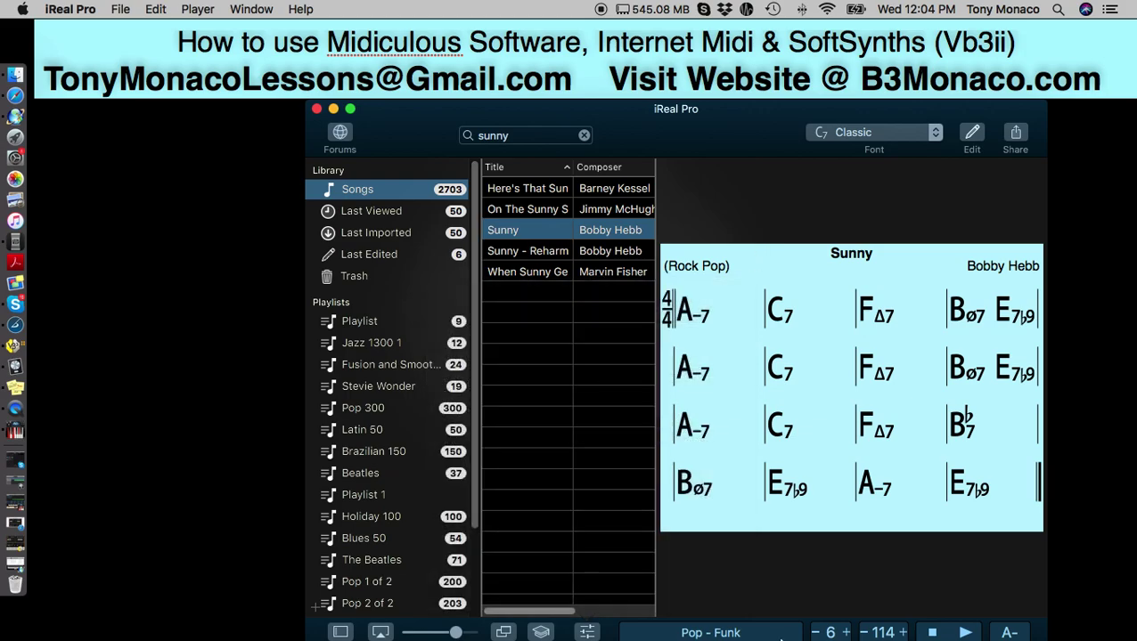
Transpose Sunny to Bb minor, return it to A minor, then start the backing track
{"action": "left_click", "coordinate": [1010, 634]}
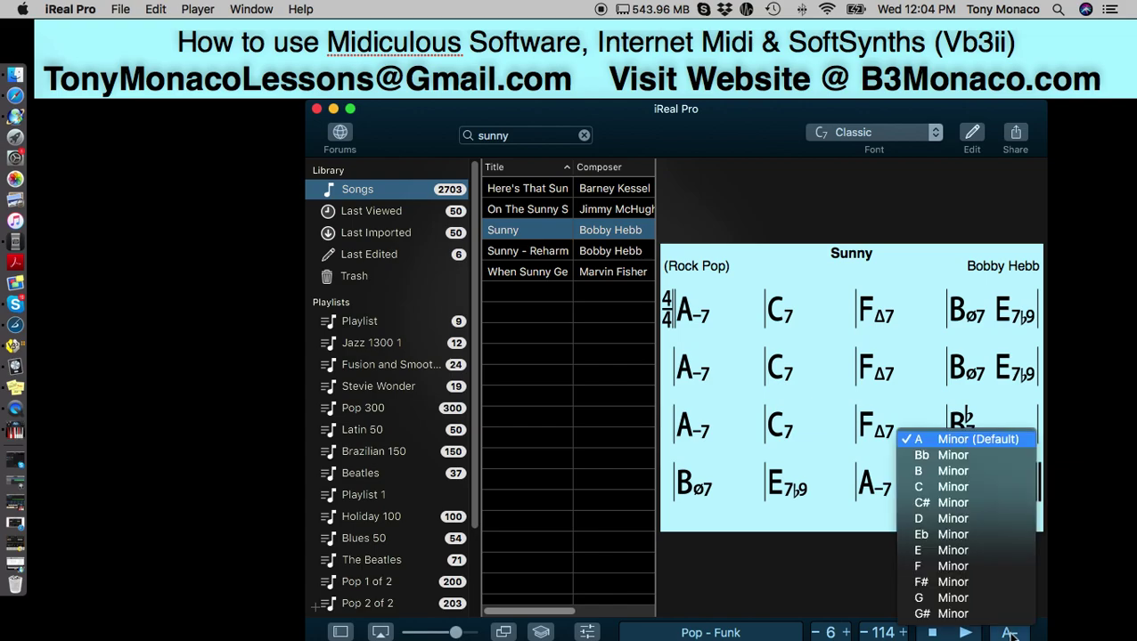
{"action": "left_click", "coordinate": [946, 459]}
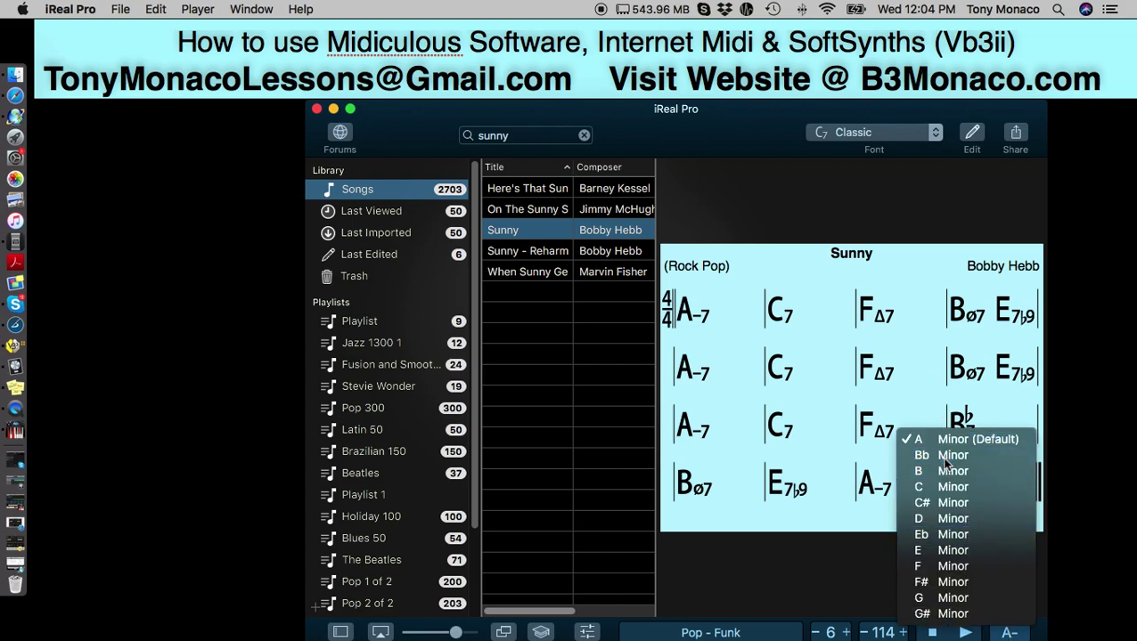
{"action": "left_click", "coordinate": [995, 634]}
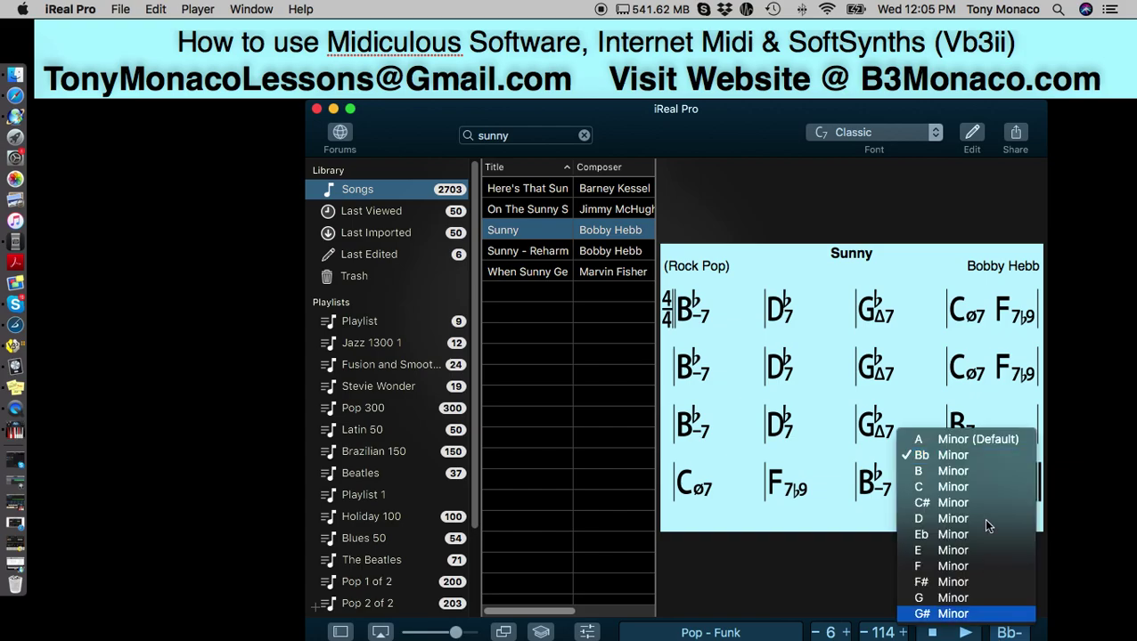
{"action": "left_click", "coordinate": [971, 446]}
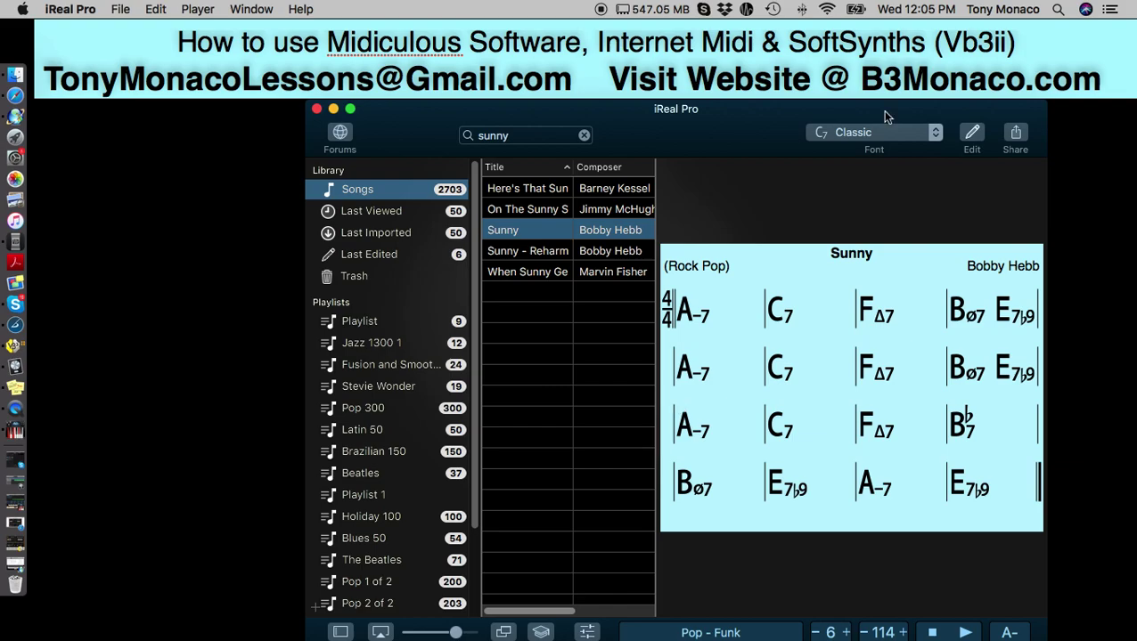
{"action": "left_click", "coordinate": [966, 633]}
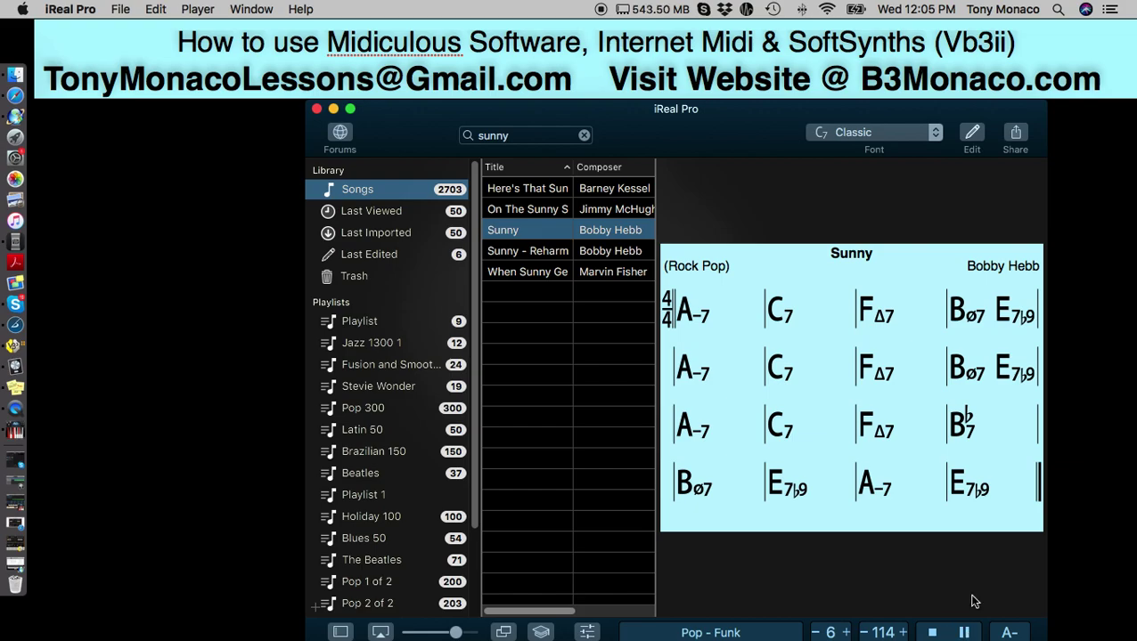